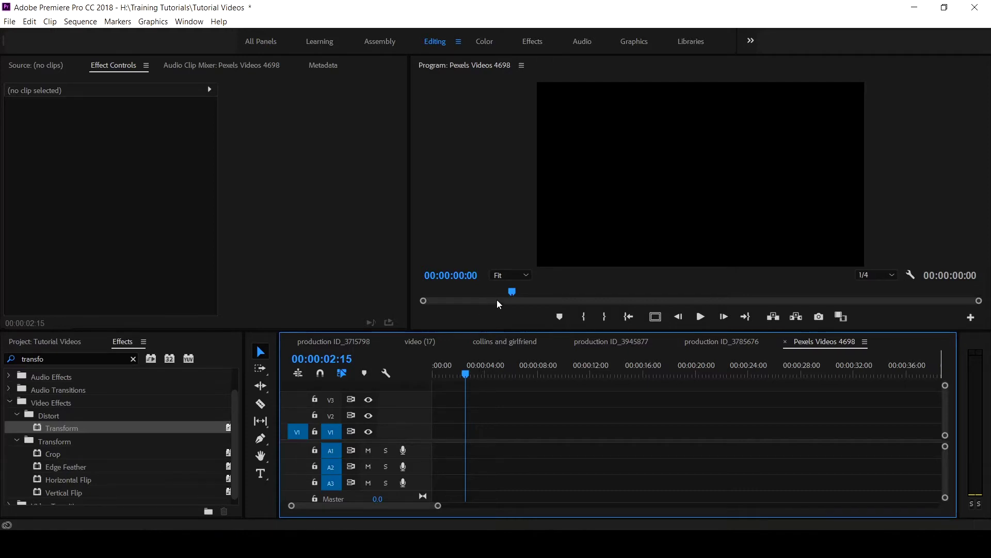
Step: Create a new 1920 × 1080 legacy title at 29.97 fps with the default name and widen its drawing area
{"action": "left_click", "coordinate": [10, 22]}
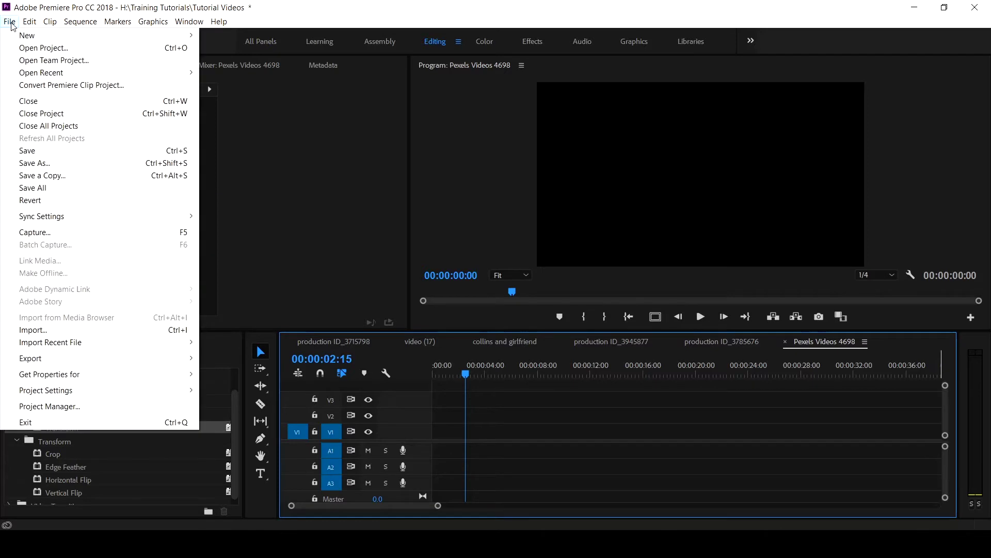
{"action": "mouse_move", "coordinate": [14, 42]}
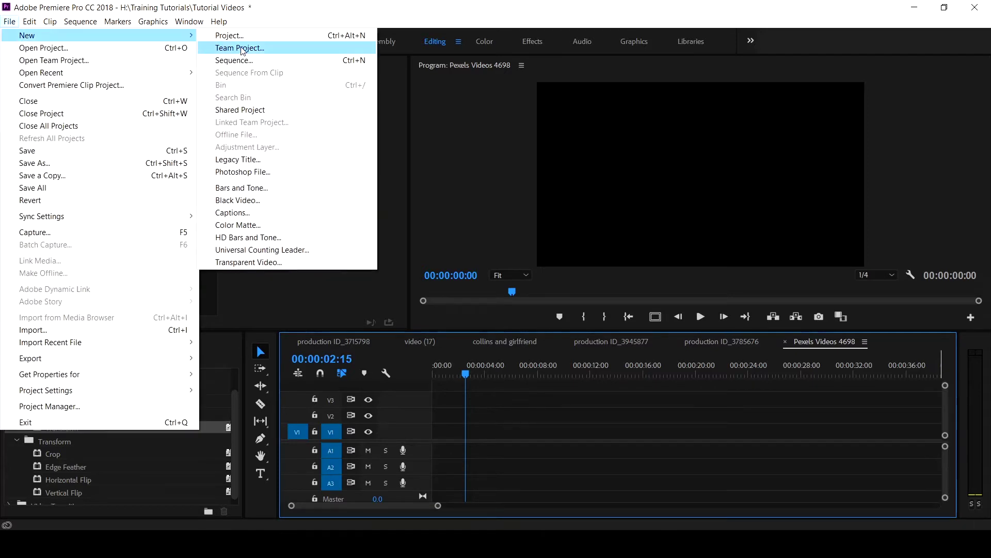
{"action": "left_click", "coordinate": [246, 159]}
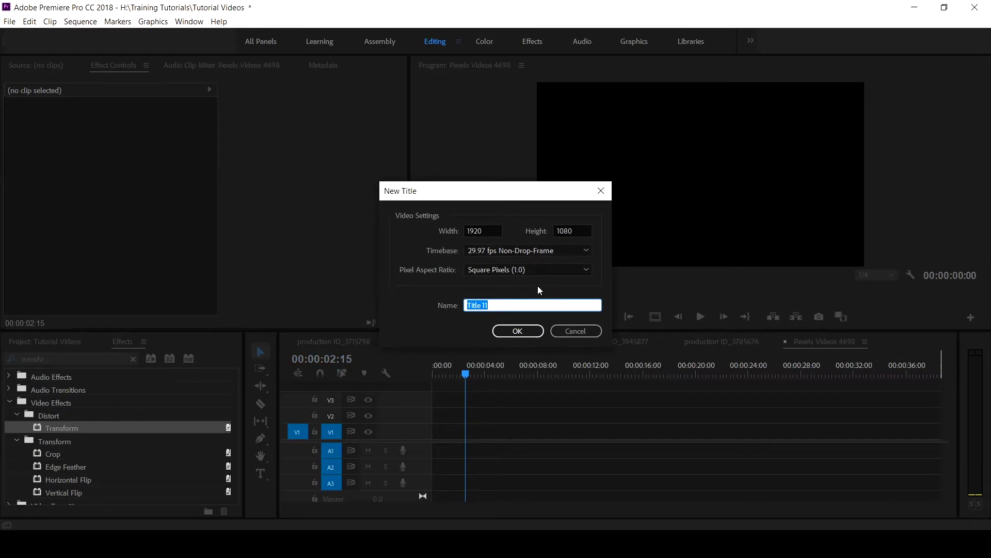
{"action": "left_click", "coordinate": [516, 331]}
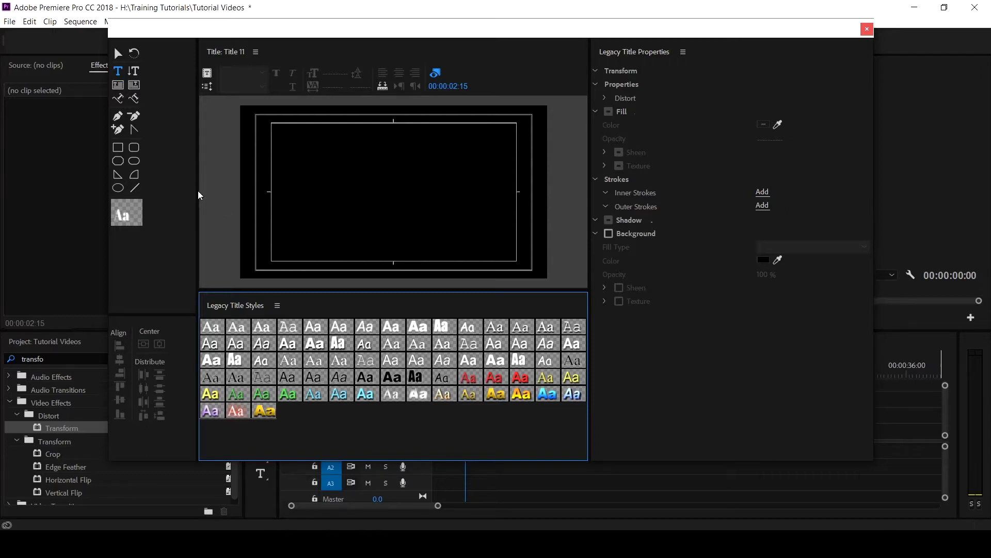
{"action": "left_click_drag", "start_coordinate": [197, 197], "coordinate": [172, 198]}
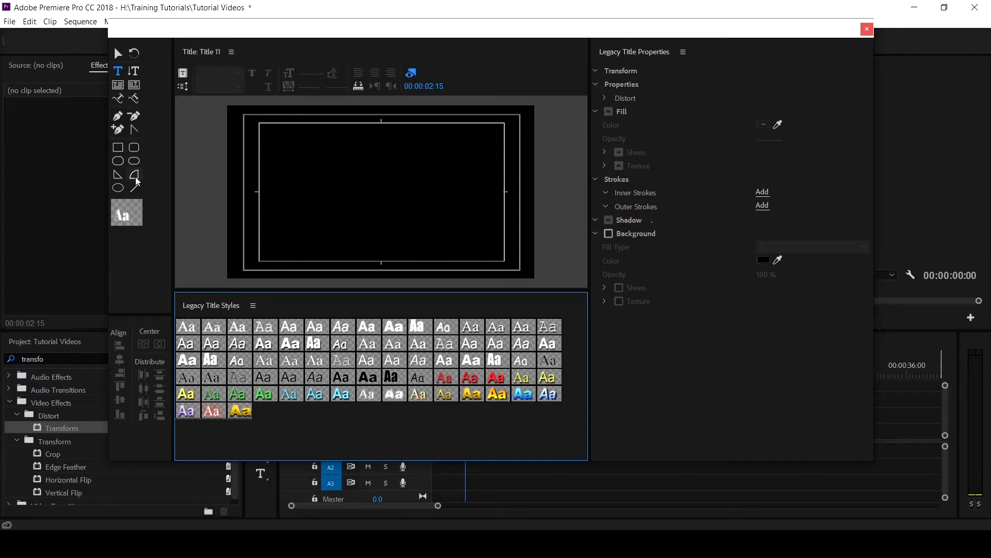
Step: Draw a square about 384 wide on the title canvas and a circle about 433 wide beside it
{"action": "left_click", "coordinate": [118, 151]}
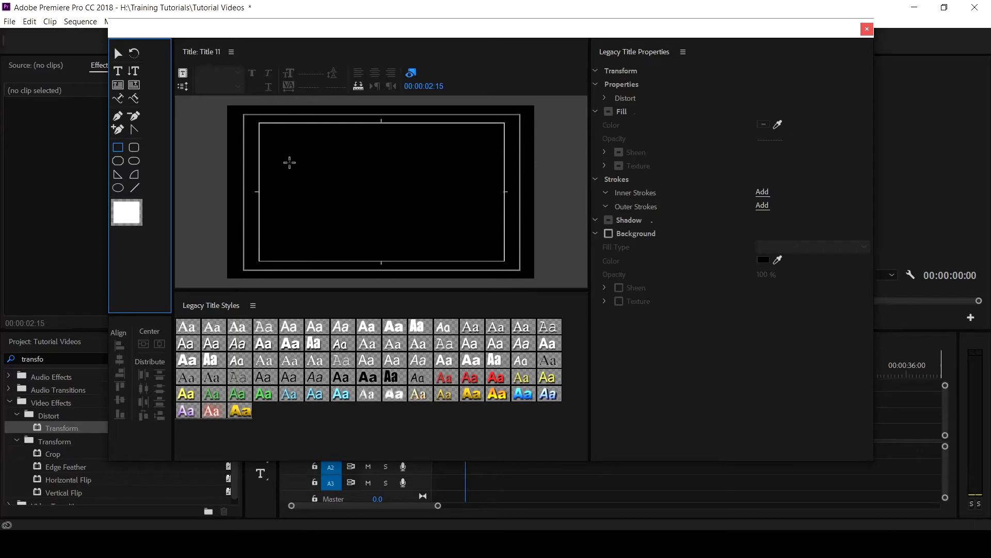
{"action": "left_click_drag", "start_coordinate": [289, 162], "coordinate": [352, 225]}
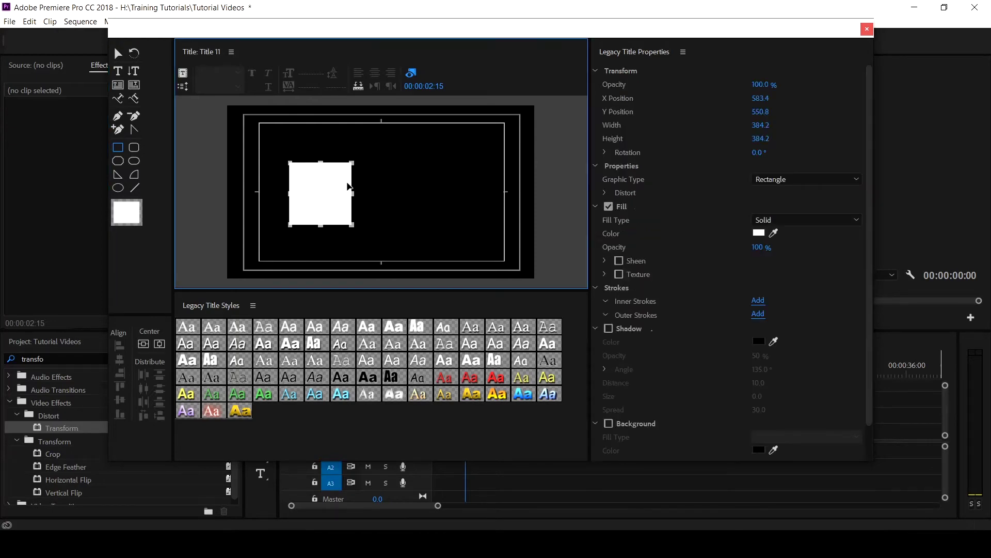
{"action": "left_click", "coordinate": [119, 189]}
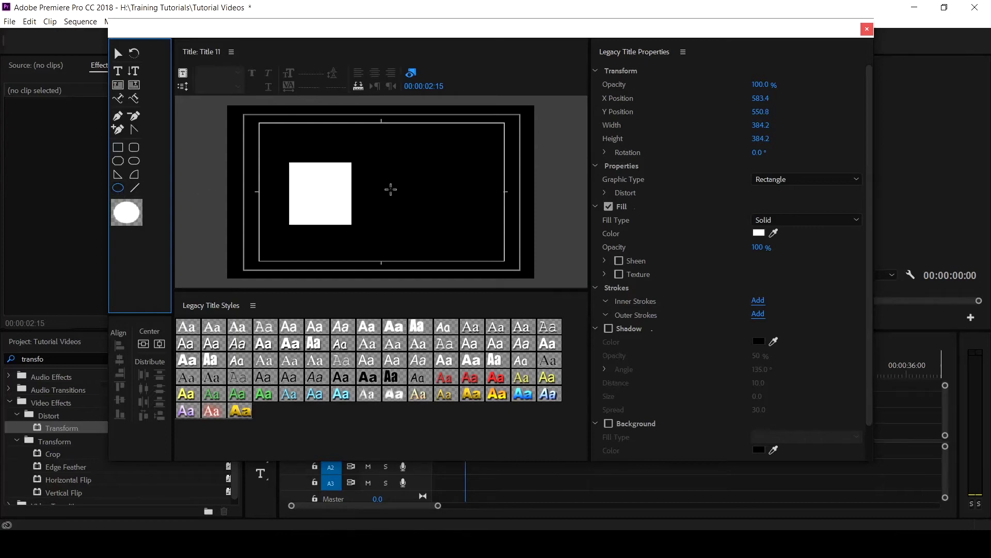
{"action": "left_click_drag", "start_coordinate": [383, 178], "coordinate": [408, 202]}
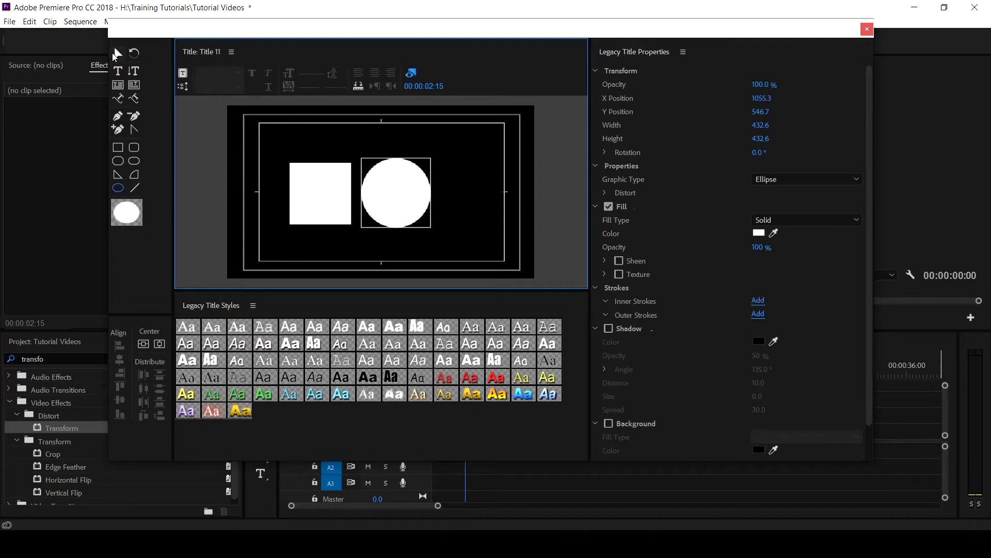
Step: Shrink the square to about 324 by 296 and the circle to about 356 by 336, shifting the circle closer to the square
{"action": "left_click", "coordinate": [118, 53]}
{"action": "left_click", "coordinate": [320, 191]}
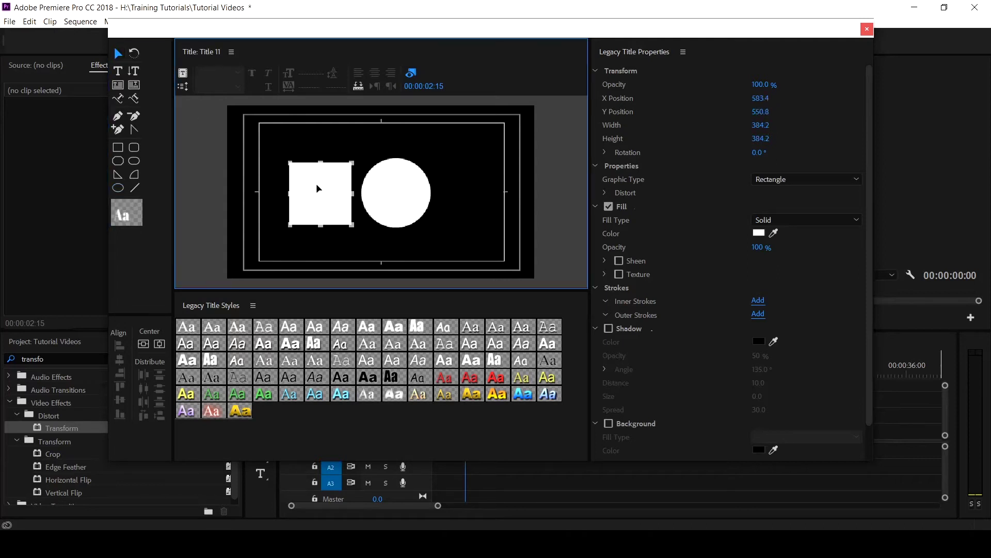
{"action": "left_click_drag", "start_coordinate": [348, 168], "coordinate": [342, 177]}
{"action": "left_click", "coordinate": [411, 193]}
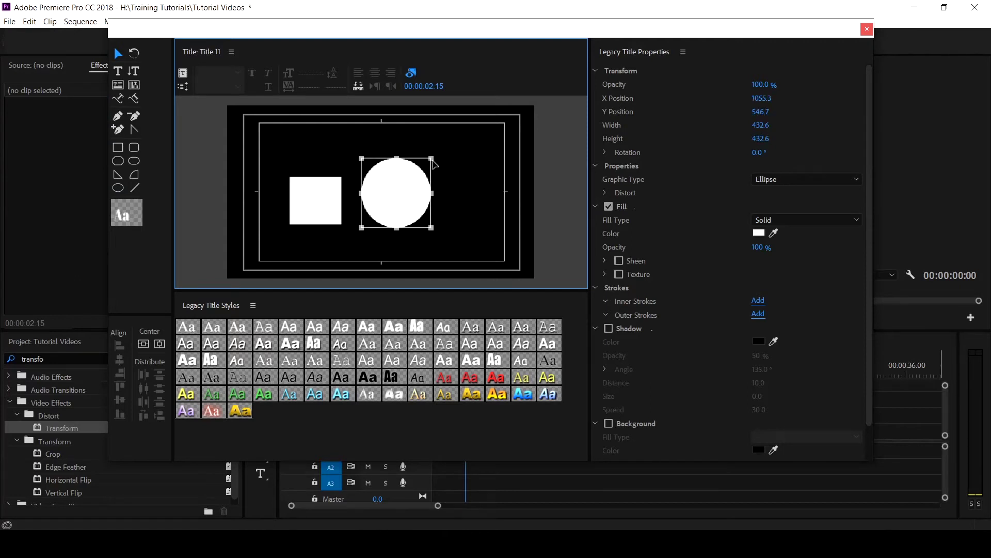
{"action": "left_click_drag", "start_coordinate": [431, 158], "coordinate": [394, 192]}
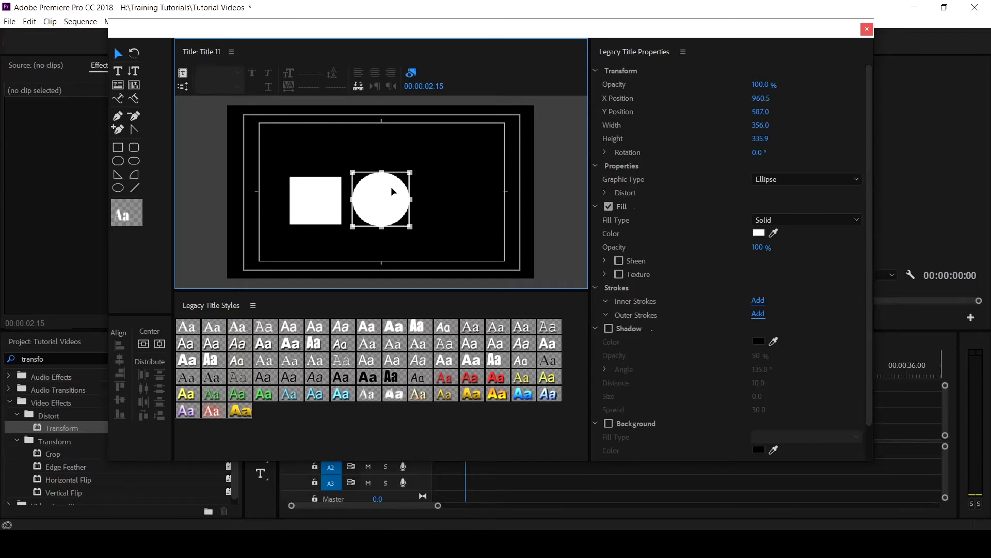
Step: Draw a wedge about 306 by 306 beside the circle and rotate it 45° so its triangle points down
{"action": "left_click", "coordinate": [117, 175]}
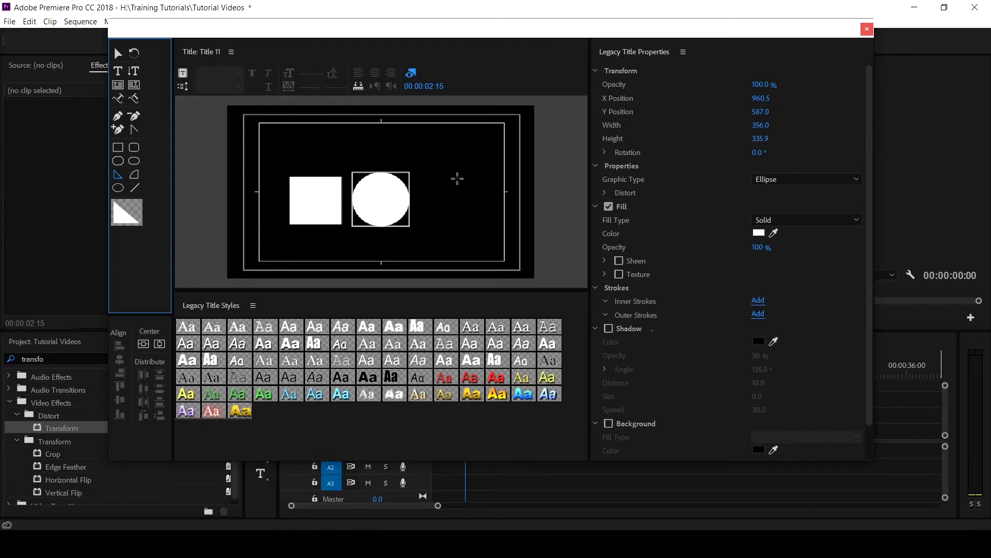
{"action": "left_click_drag", "start_coordinate": [458, 179], "coordinate": [408, 268]}
{"action": "left_click_drag", "start_coordinate": [450, 217], "coordinate": [466, 215]}
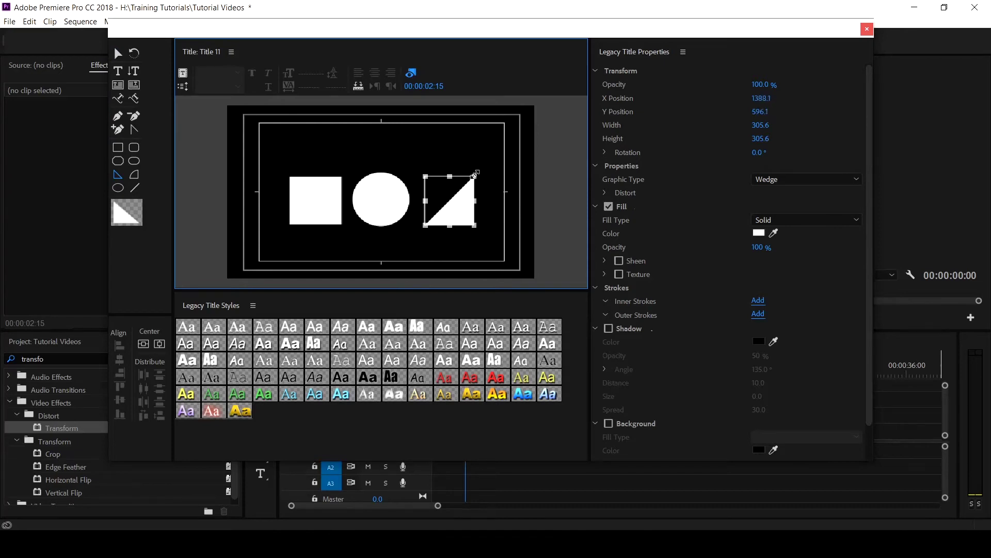
{"action": "left_click_drag", "start_coordinate": [476, 171], "coordinate": [485, 193]}
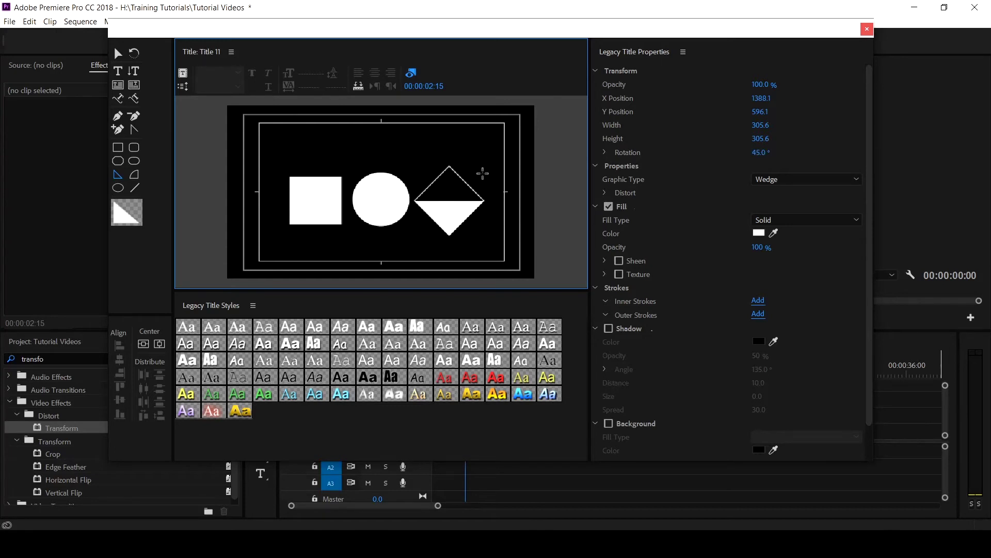
Step: Arrange the wedge and the square into a downward arrow beside the circle, with the square sitting on the triangle's flat edge
{"action": "left_click", "coordinate": [118, 55]}
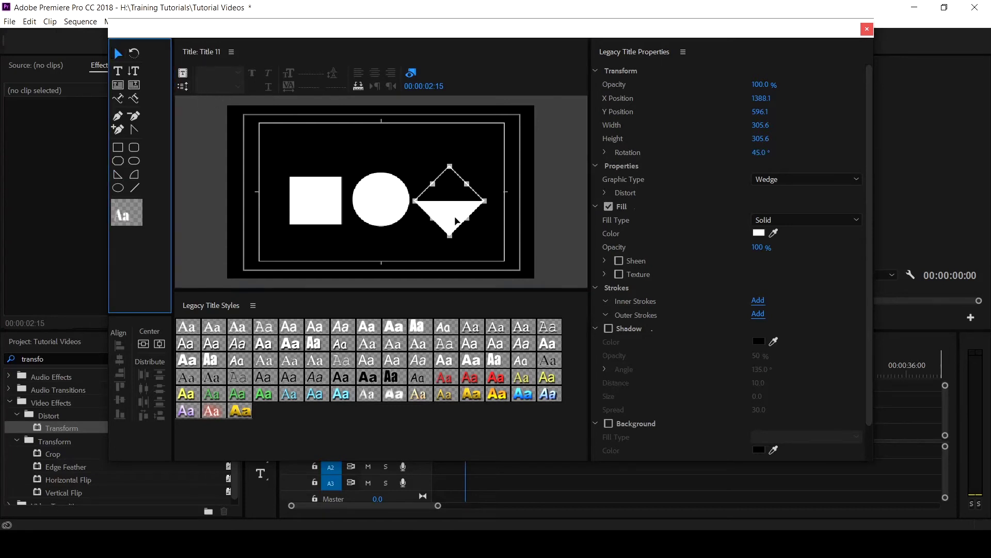
{"action": "left_click_drag", "start_coordinate": [453, 211], "coordinate": [454, 206]}
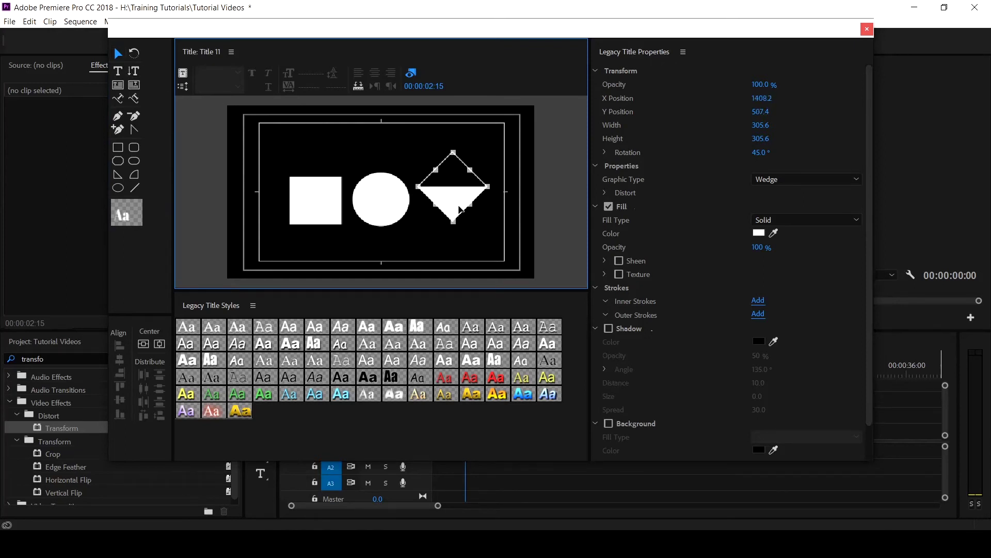
{"action": "left_click_drag", "start_coordinate": [460, 210], "coordinate": [429, 211]}
{"action": "left_click_drag", "start_coordinate": [322, 203], "coordinate": [436, 165]}
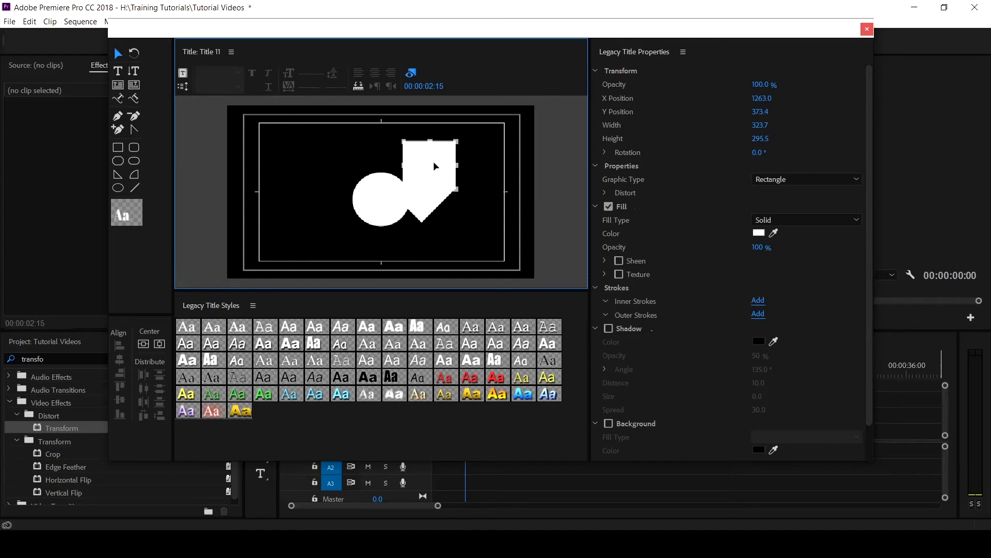
{"action": "left_click", "coordinate": [468, 215]}
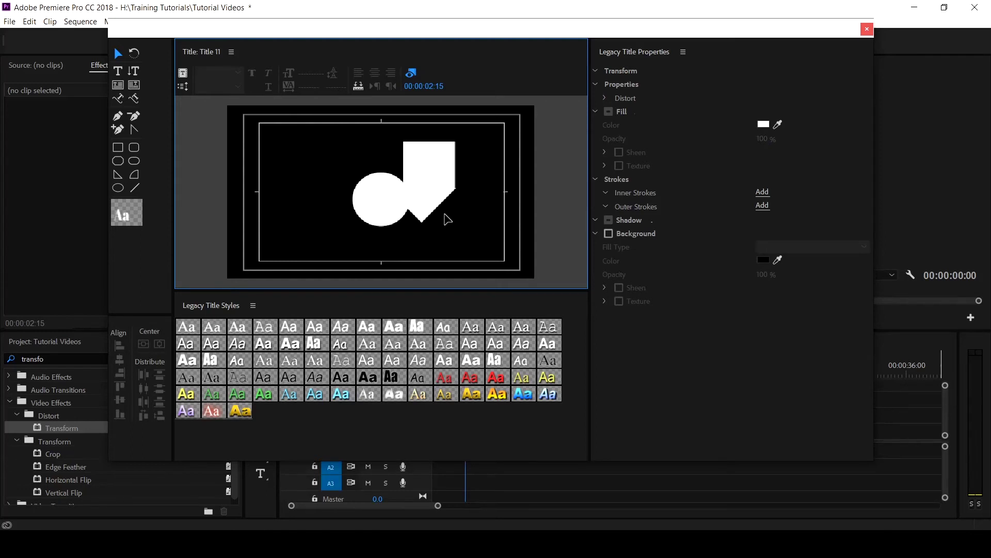
{"action": "left_click", "coordinate": [428, 203]}
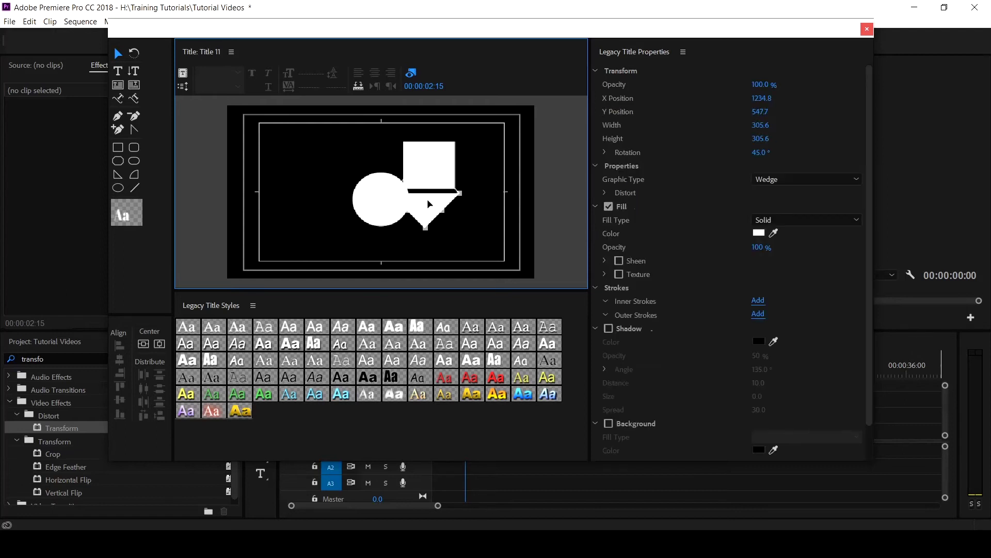
{"action": "mouse_move", "coordinate": [427, 203]}
{"action": "left_mouse_down"}
{"action": "mouse_move", "coordinate": [435, 212]}
{"action": "mouse_move", "coordinate": [431, 178]}
{"action": "mouse_move", "coordinate": [436, 190]}
{"action": "left_mouse_up"}
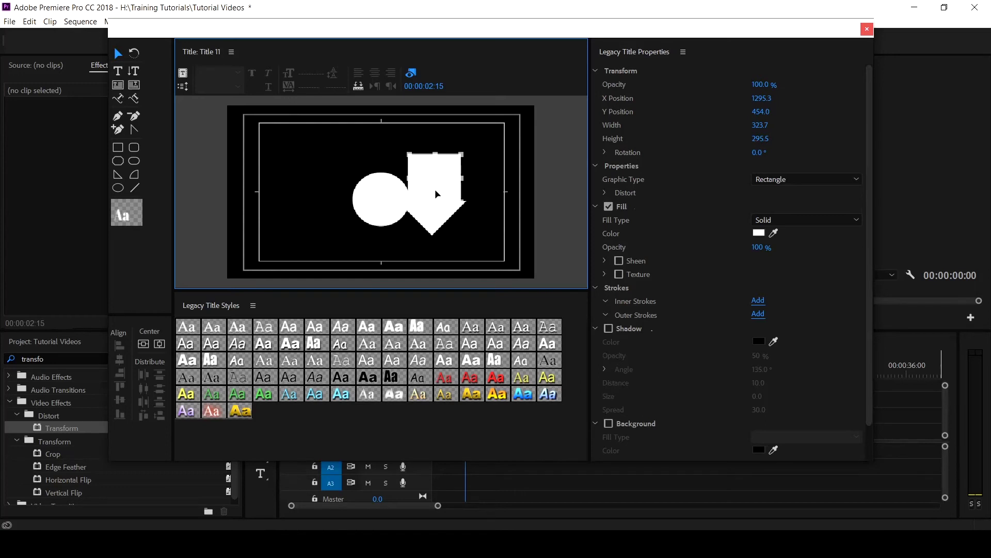
{"action": "left_click_drag", "start_coordinate": [436, 194], "coordinate": [434, 194]}
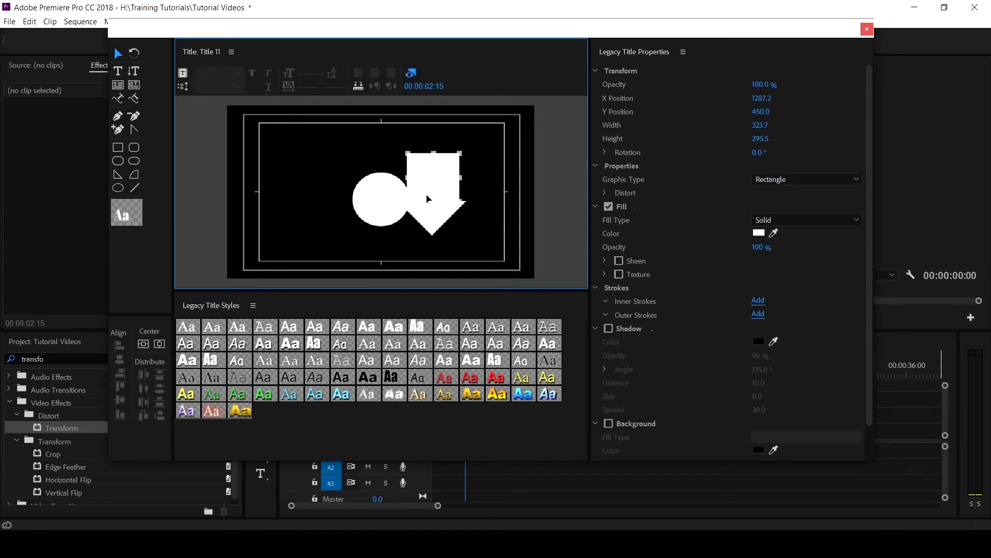
Step: Change the circle's fill color to blue 217FD7
{"action": "left_click", "coordinate": [378, 201]}
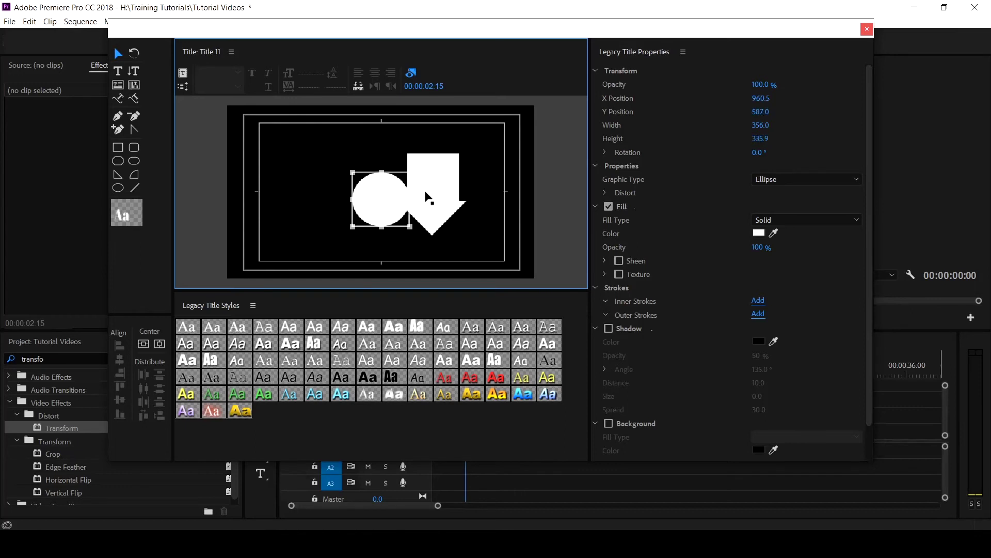
{"action": "left_click", "coordinate": [760, 233]}
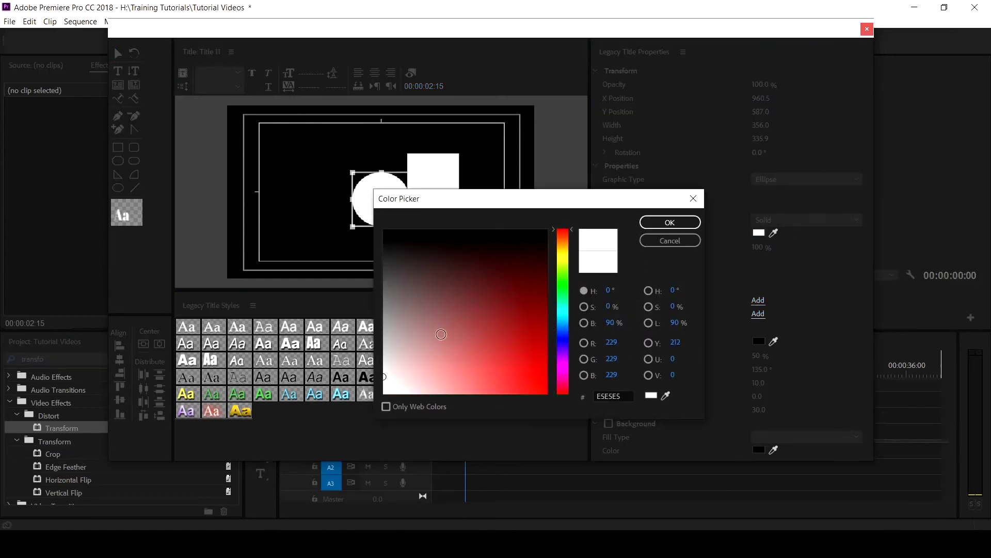
{"action": "left_click", "coordinate": [563, 324]}
{"action": "left_click_drag", "start_coordinate": [470, 367], "coordinate": [522, 368]}
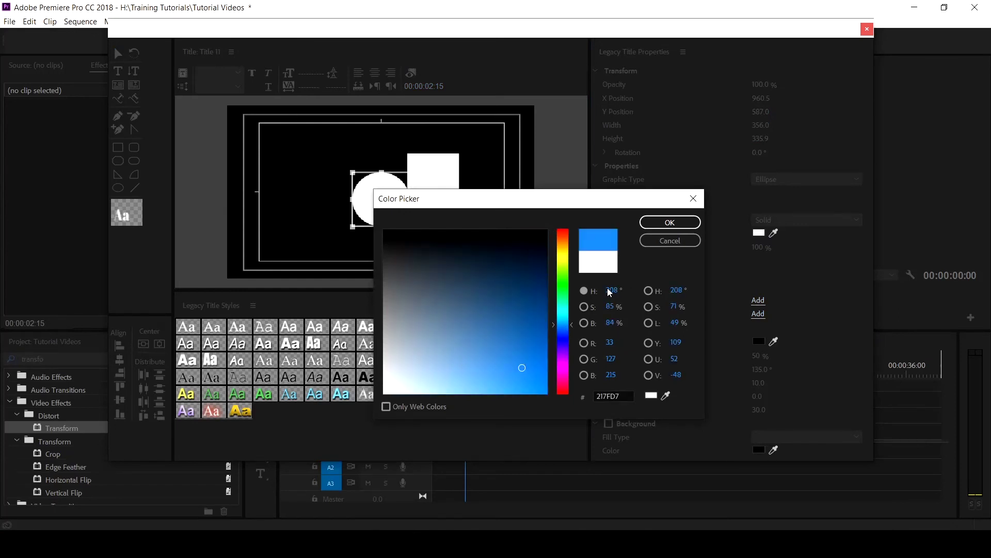
{"action": "left_click", "coordinate": [666, 225]}
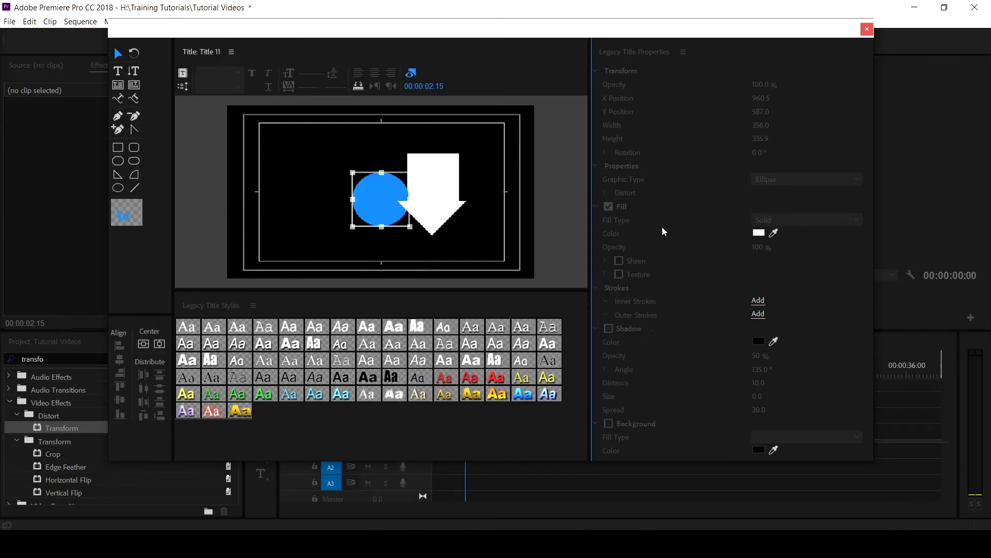
Step: Change the square's fill to a bright magenta with a hue of 300°
{"action": "left_click", "coordinate": [436, 182]}
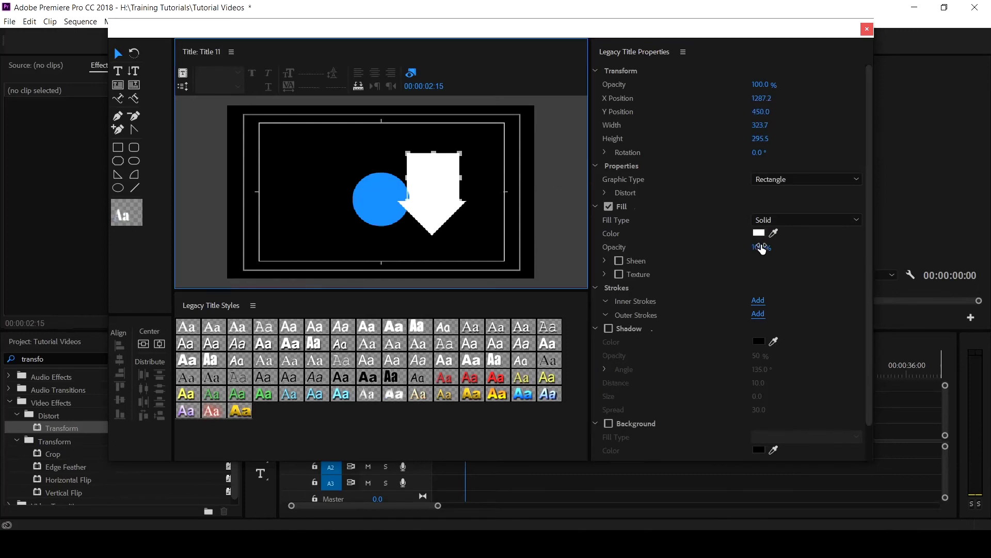
{"action": "left_click", "coordinate": [764, 235]}
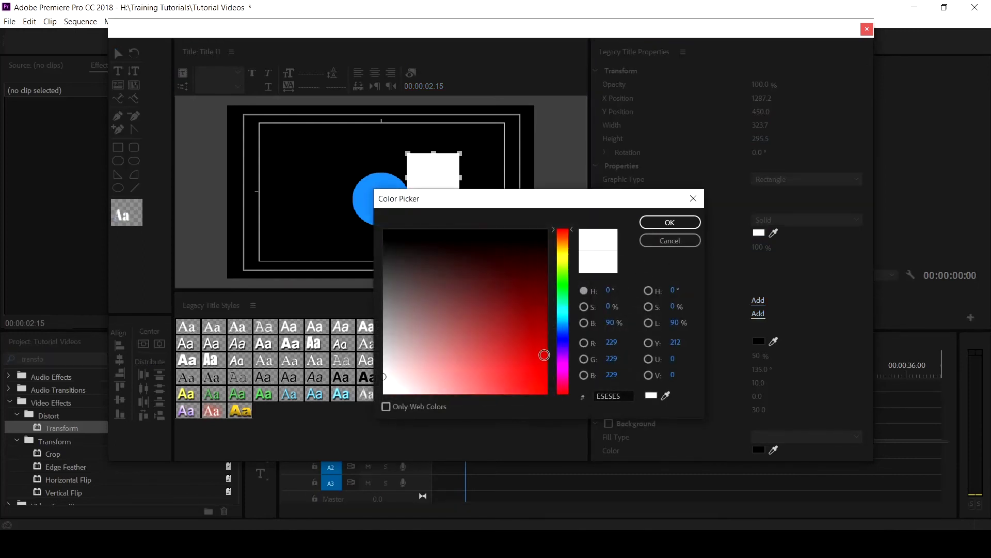
{"action": "left_click", "coordinate": [563, 368]}
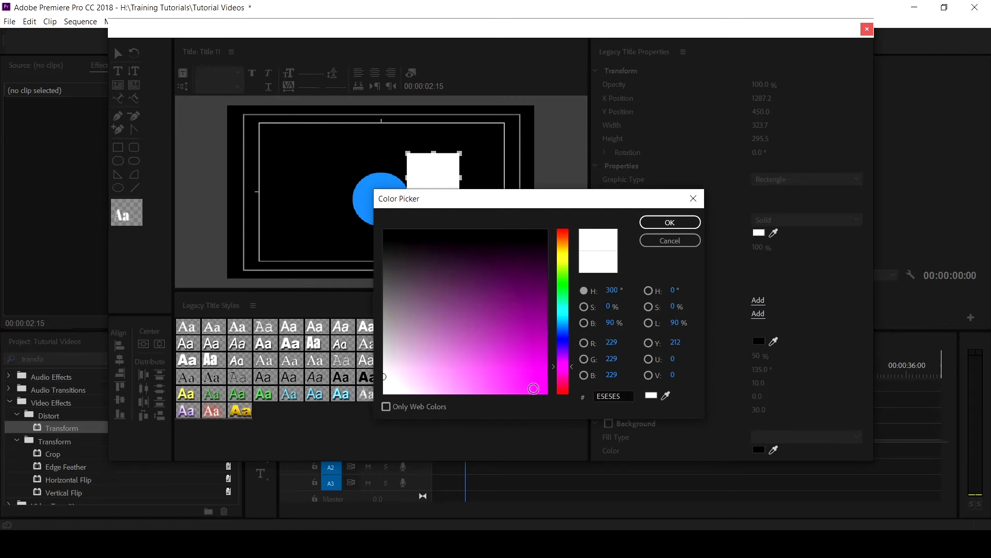
{"action": "left_click", "coordinate": [534, 388]}
{"action": "left_click", "coordinate": [670, 223]}
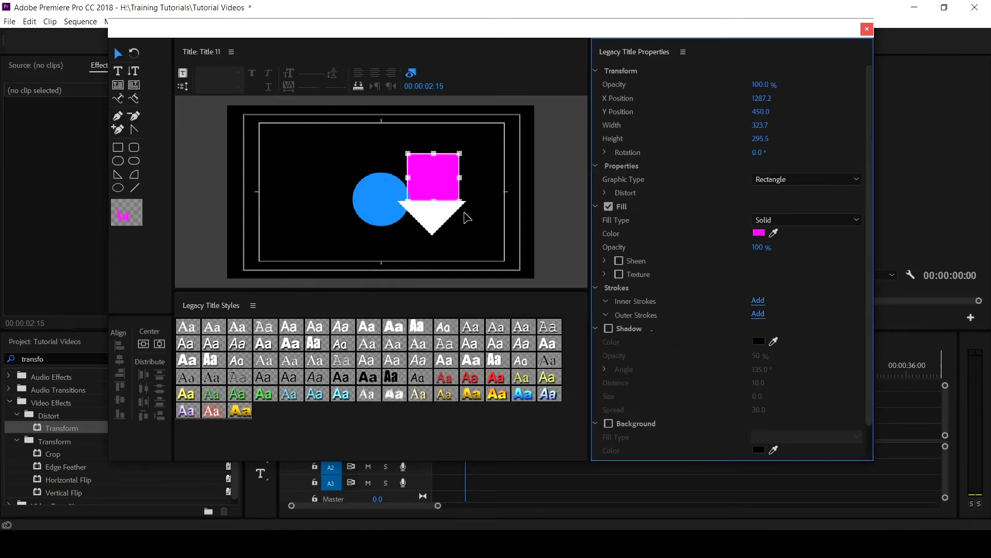
Step: Change the wedge's fill color to red FA1515
{"action": "left_click", "coordinate": [435, 218]}
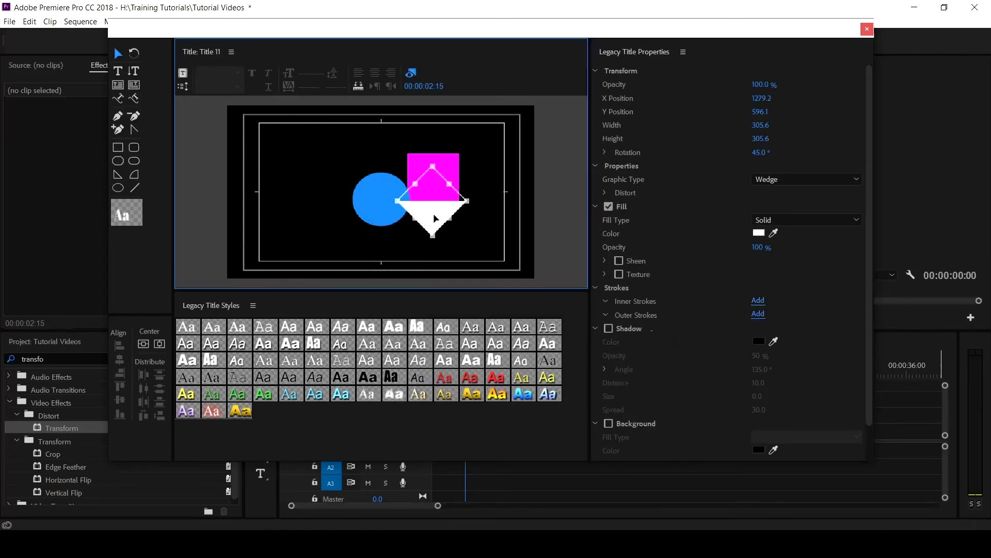
{"action": "left_click", "coordinate": [760, 235]}
{"action": "left_click", "coordinate": [534, 390]}
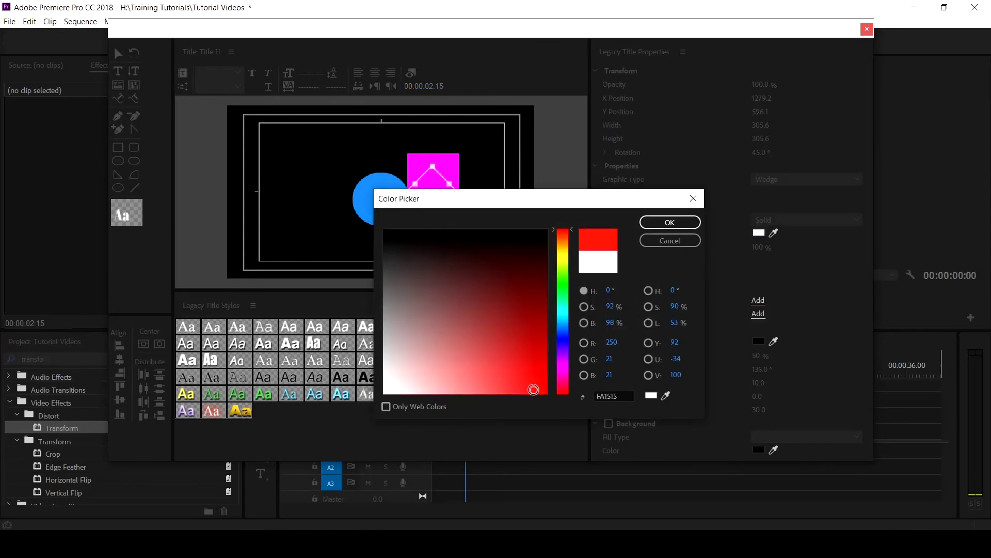
{"action": "left_click", "coordinate": [670, 223]}
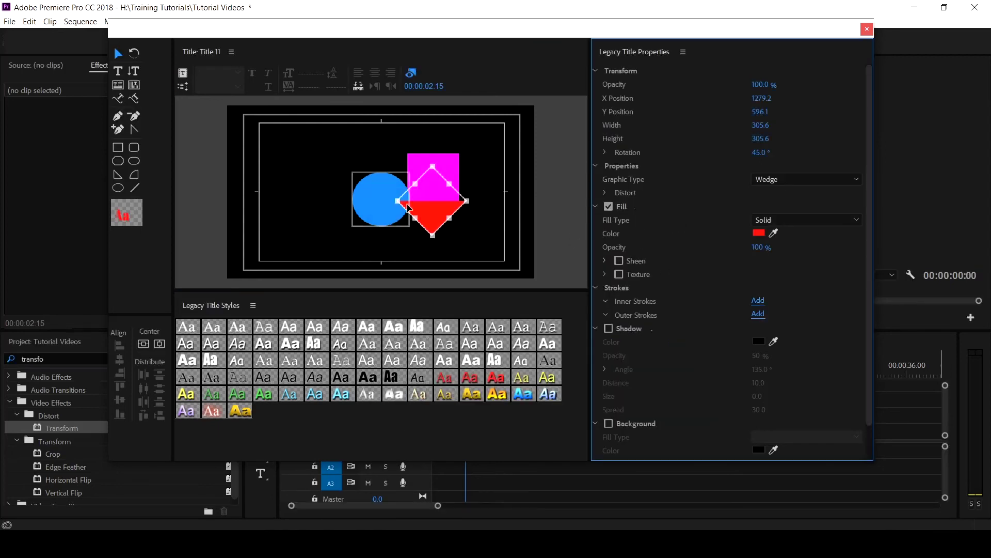
Step: Center the circle, square and wedge together as one selection in the title frame, both vertically and horizontally
{"action": "left_click", "coordinate": [473, 115]}
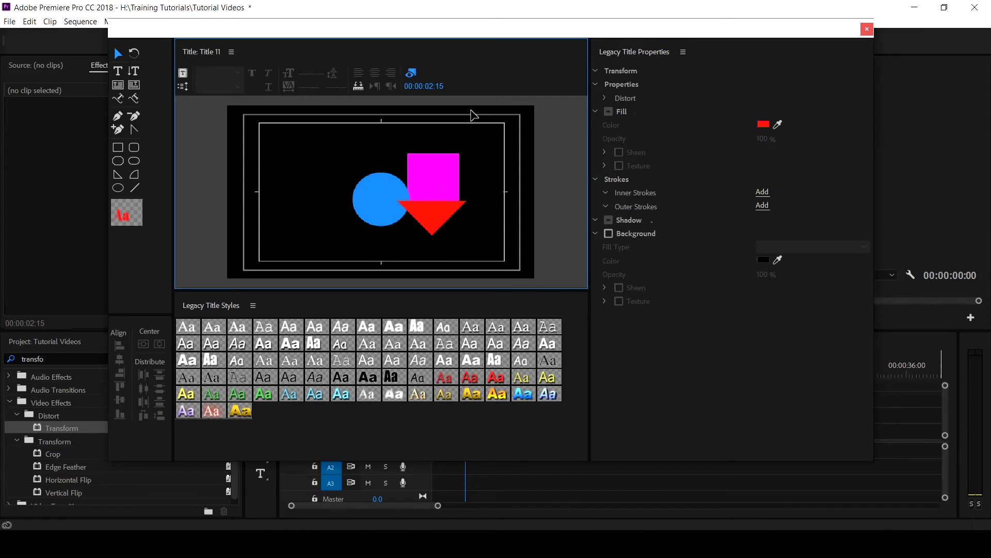
{"action": "key", "text": "ctrl+a"}
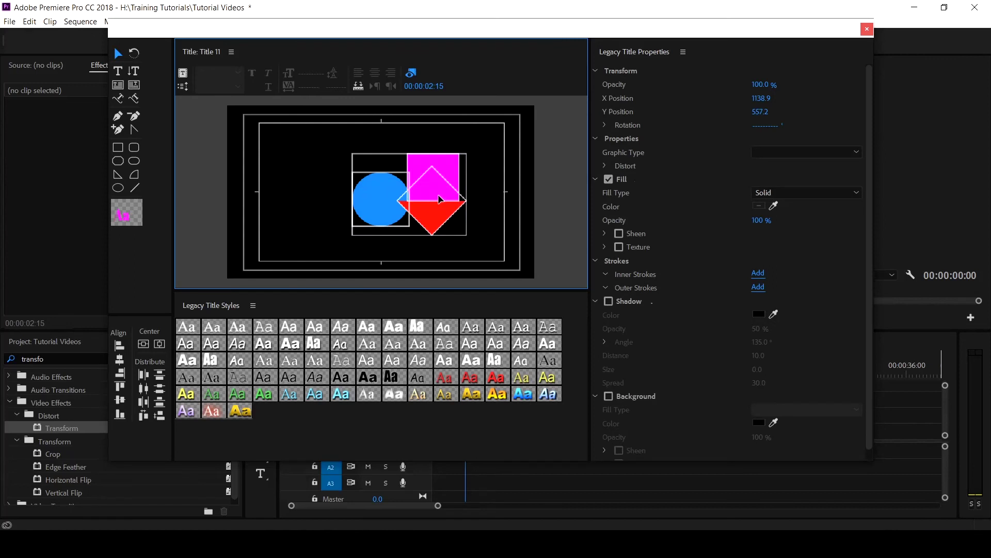
{"action": "left_click_drag", "start_coordinate": [438, 199], "coordinate": [408, 196]}
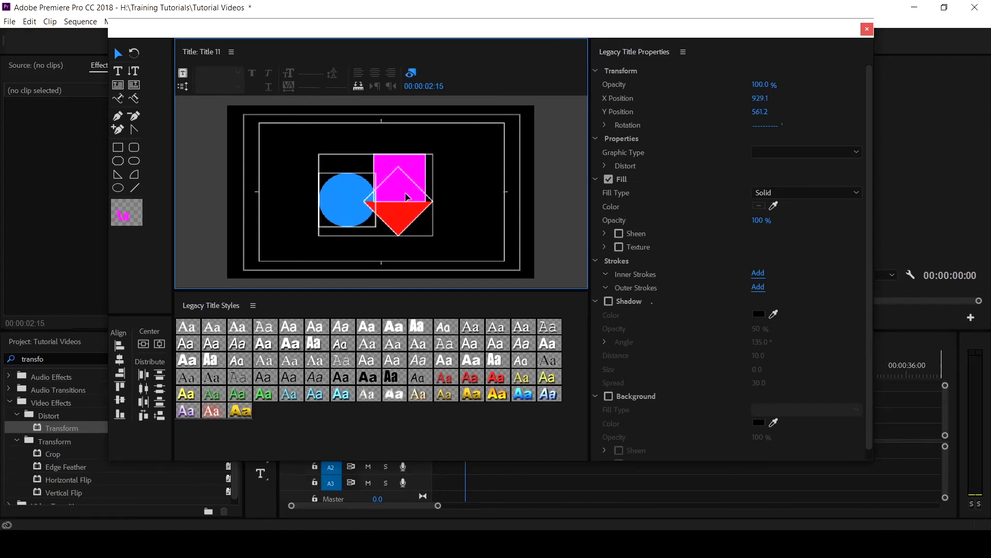
{"action": "left_click", "coordinate": [144, 344]}
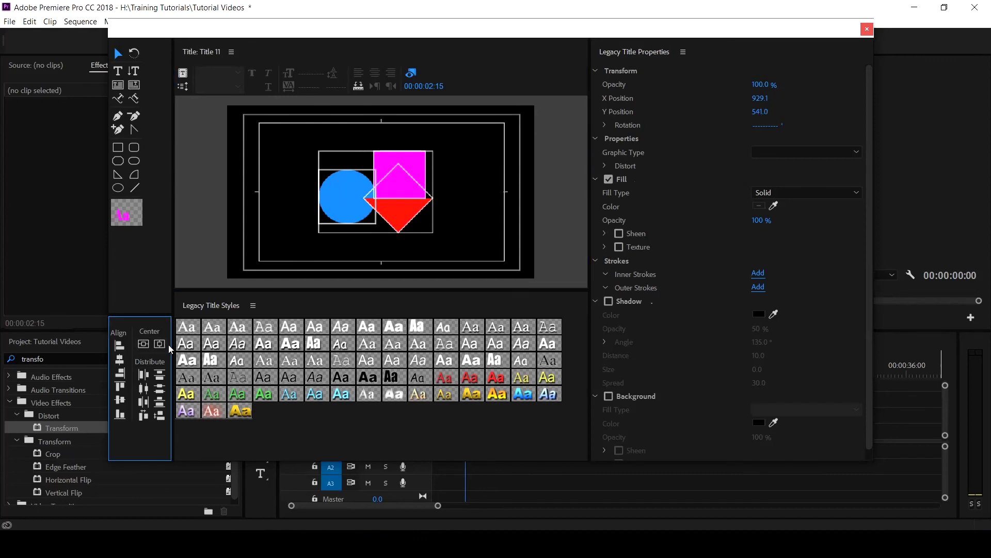
{"action": "left_click", "coordinate": [160, 344]}
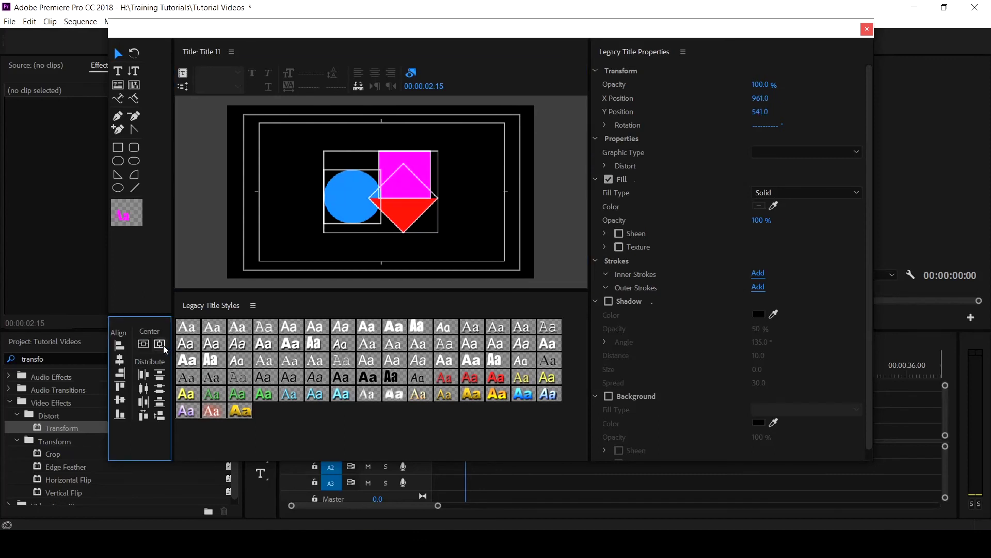
{"action": "left_click", "coordinate": [458, 193]}
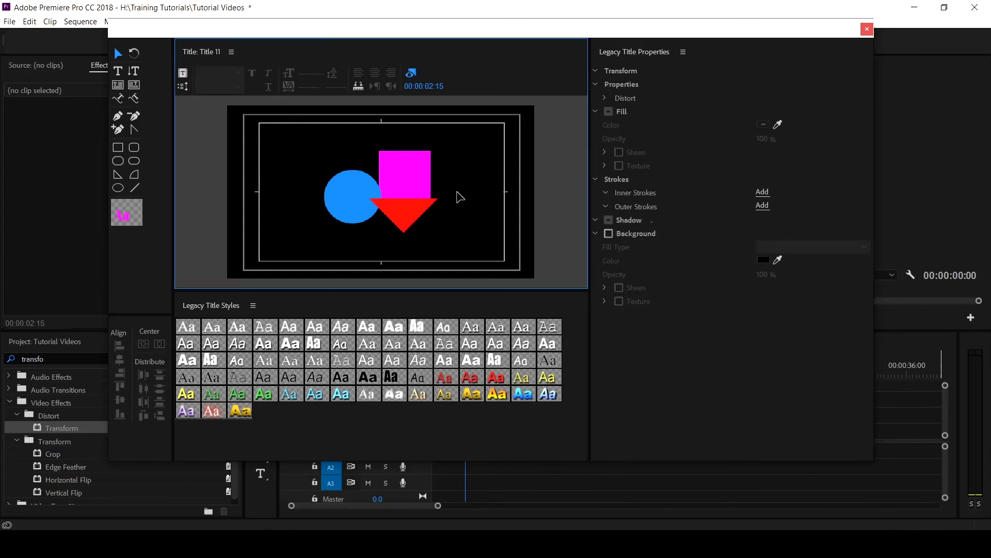
Step: Close the title editor and place Title 11 from the project at the start of track V1
{"action": "left_click", "coordinate": [867, 30]}
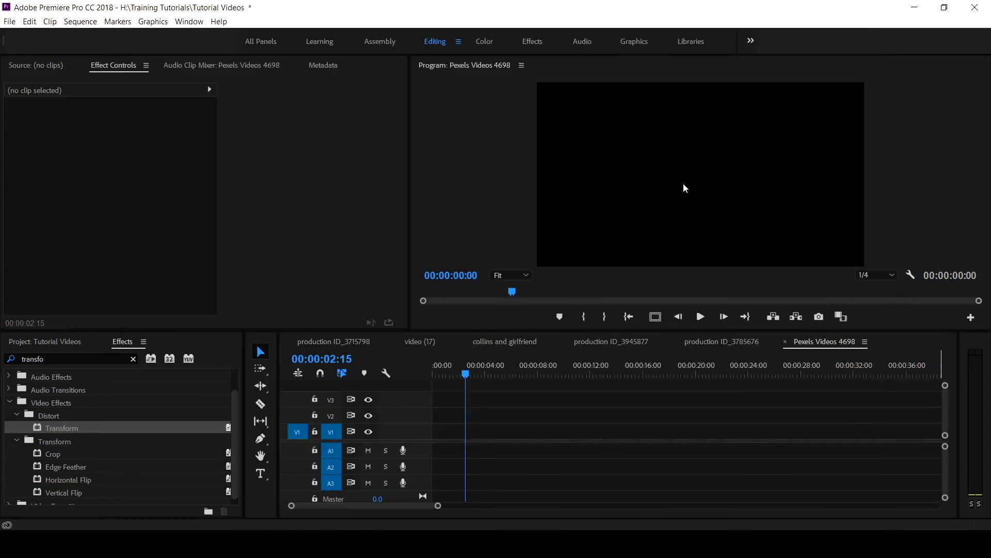
{"action": "left_click", "coordinate": [50, 341]}
{"action": "left_click_drag", "start_coordinate": [165, 453], "coordinate": [434, 432]}
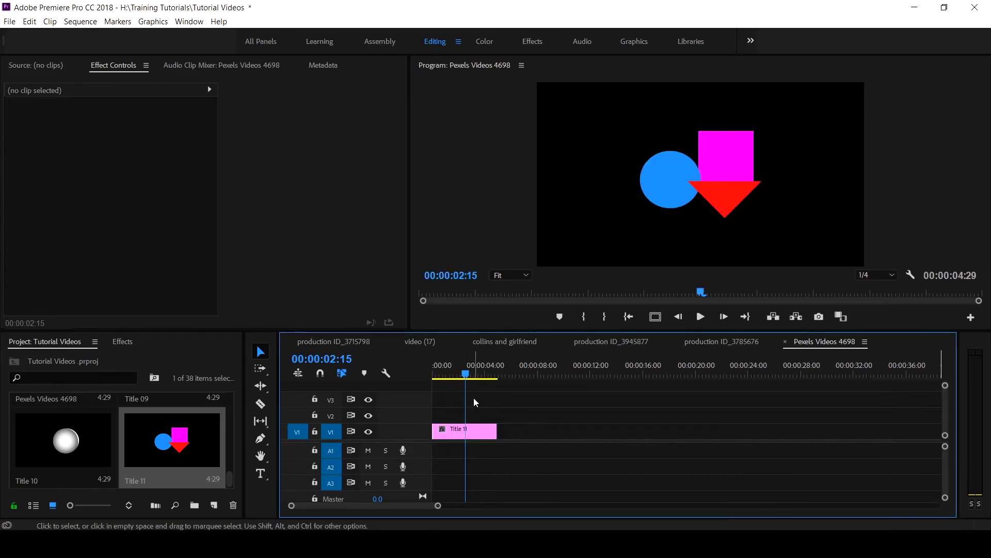